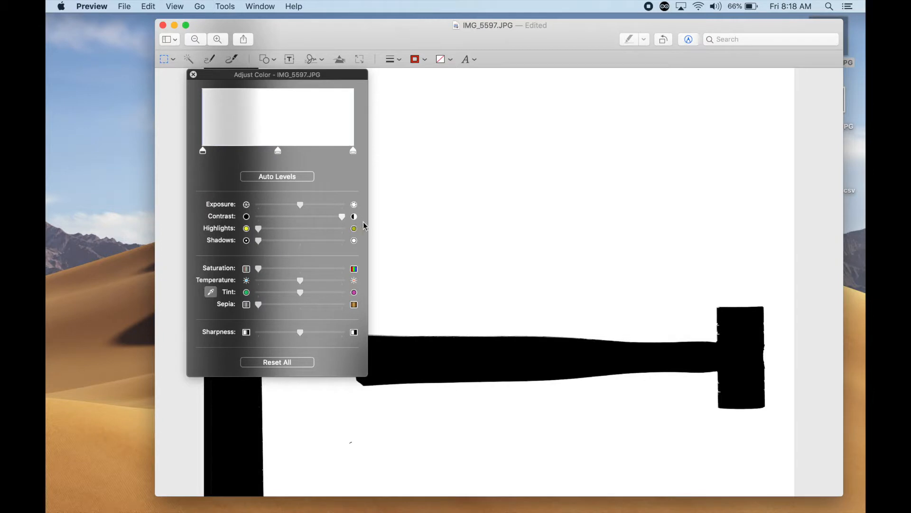
Move the colour adjustment window clear of the hammer and capture a screenshot of just the black hammer silhouette
left_click_drag(342, 77, 261, 90)
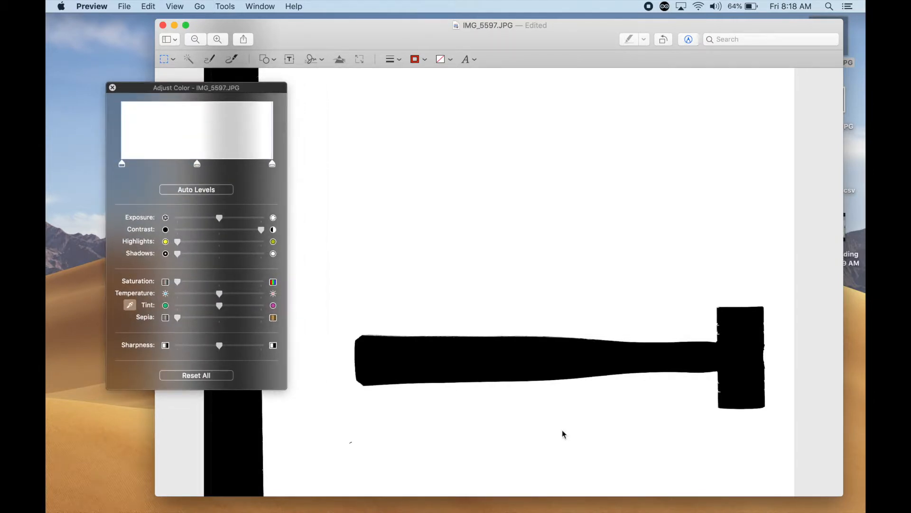
left_click_drag(322, 242, 792, 464)
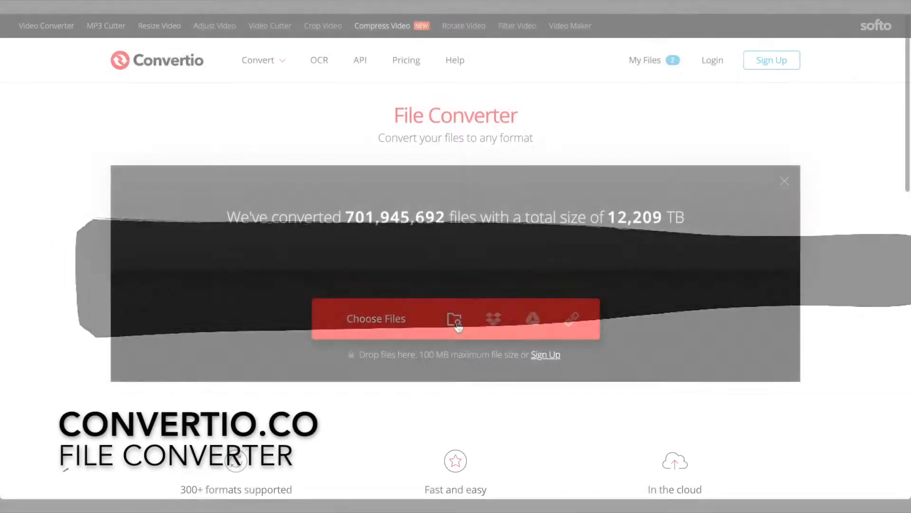
On Convertio, upload the desktop file Screen Shot 2020-10-23 at 8.18.31 AM for conversion
left_click(454, 320)
left_click(239, 76)
left_click(378, 42)
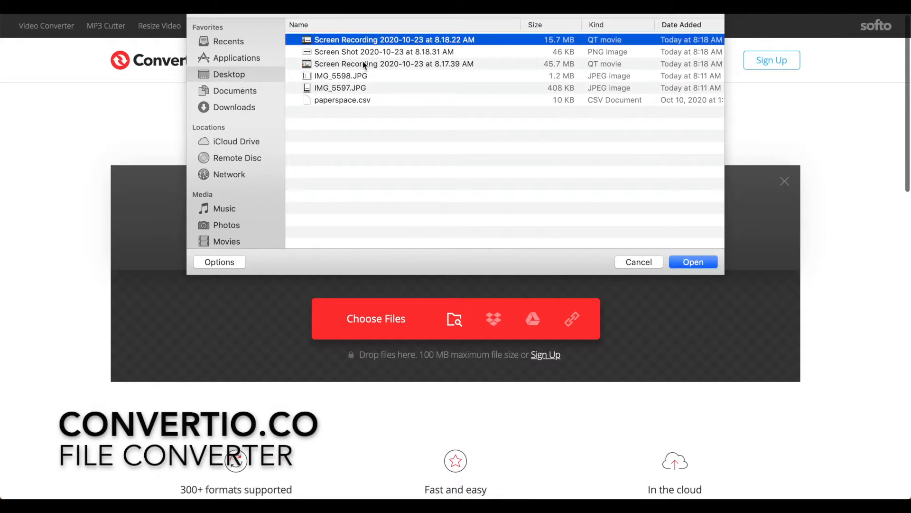
left_click(365, 51)
left_click(694, 262)
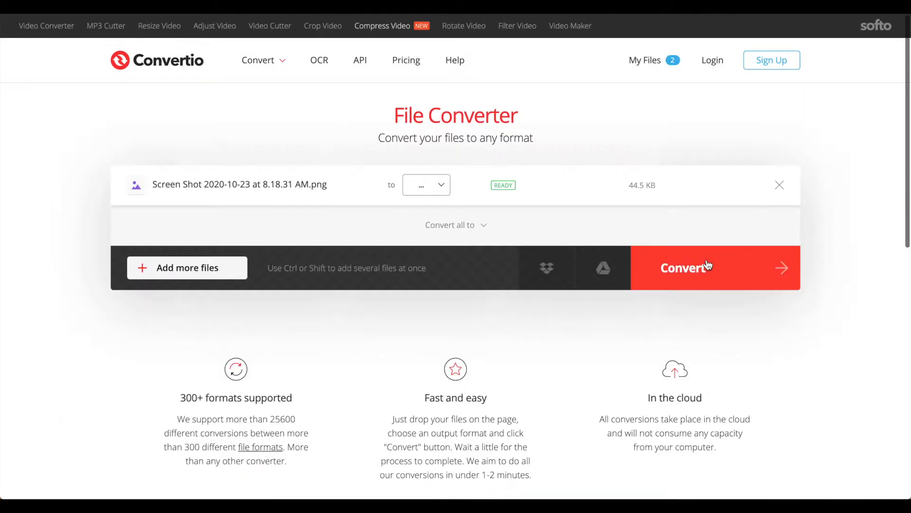
Convert the uploaded PNG to SVG and save the resulting file to the Downloads folder
left_click(440, 191)
mouse_move(456, 357)
left_click(511, 343)
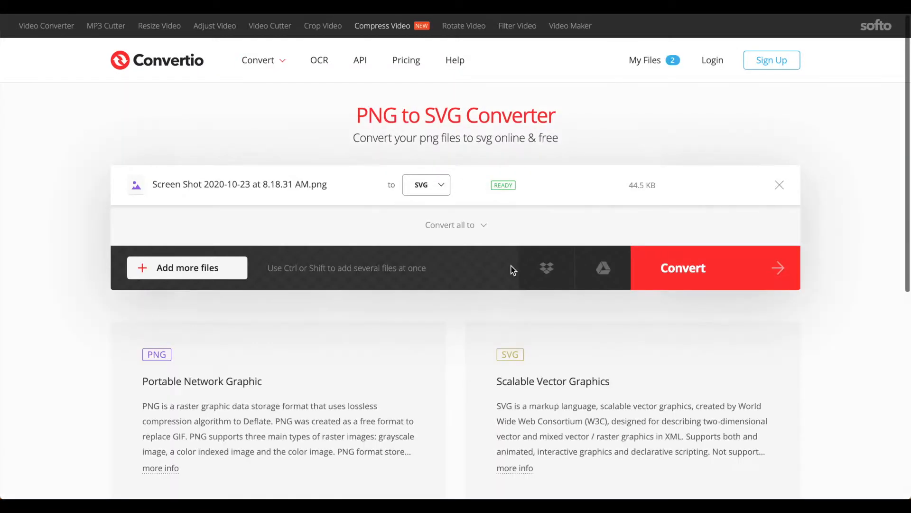
left_click(680, 273)
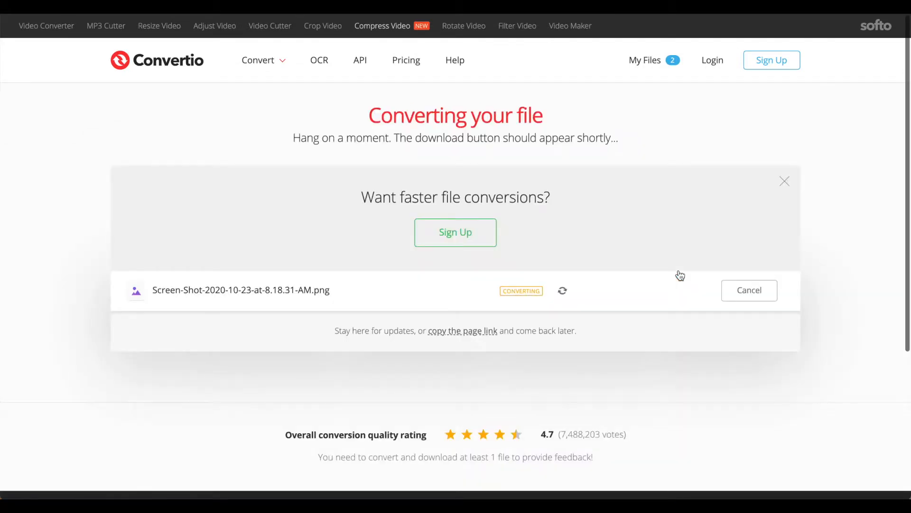
left_click(743, 291)
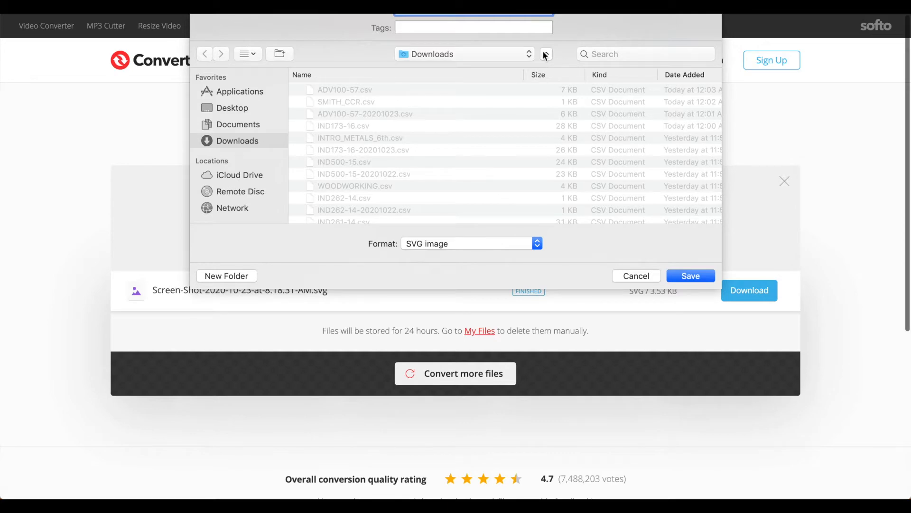
left_click(691, 276)
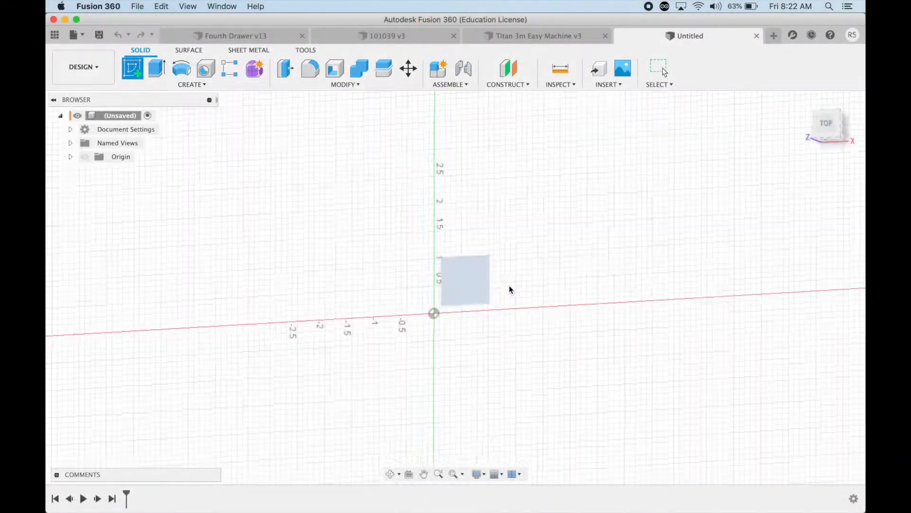
In Fusion 360, start a sketch on the top plane and insert the hammer SVG at a scale of 1.00
left_click(506, 288)
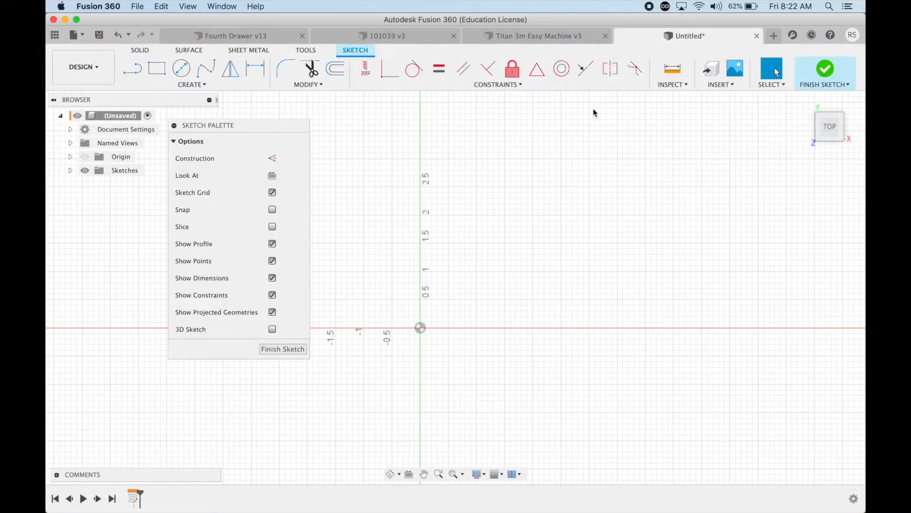
left_click(722, 84)
left_click(722, 148)
left_click(721, 174)
left_click(455, 122)
left_click(651, 318)
left_click(719, 313)
left_click(462, 474)
left_click(470, 501)
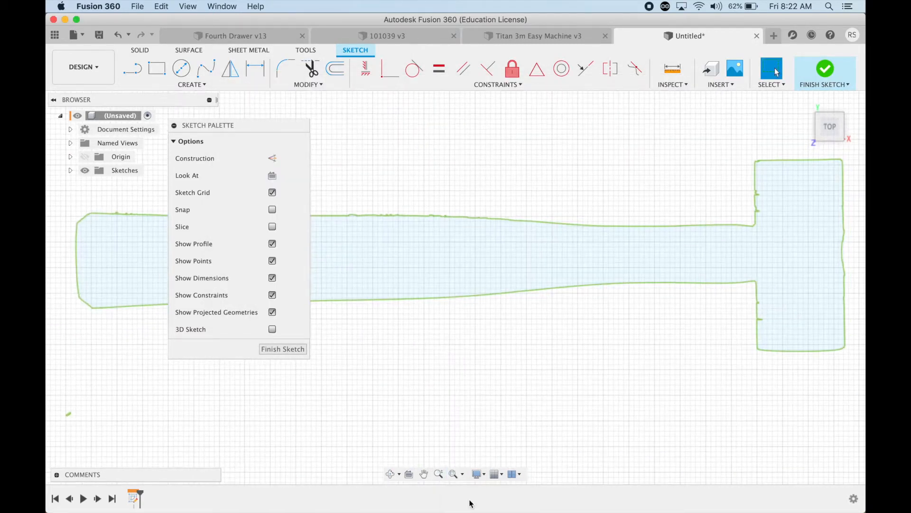
Measure the hammer's overall length with a temporary line from the handle end to the head's outer face
key("l")
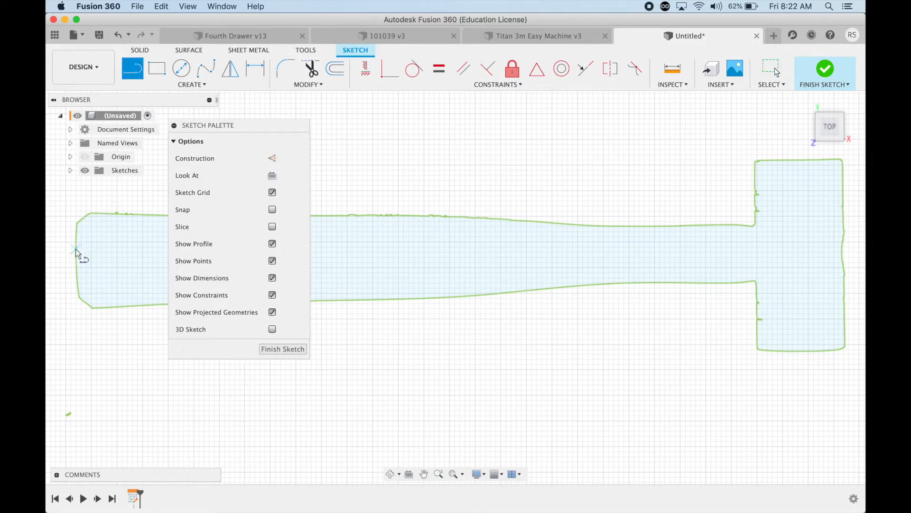
left_click(76, 258)
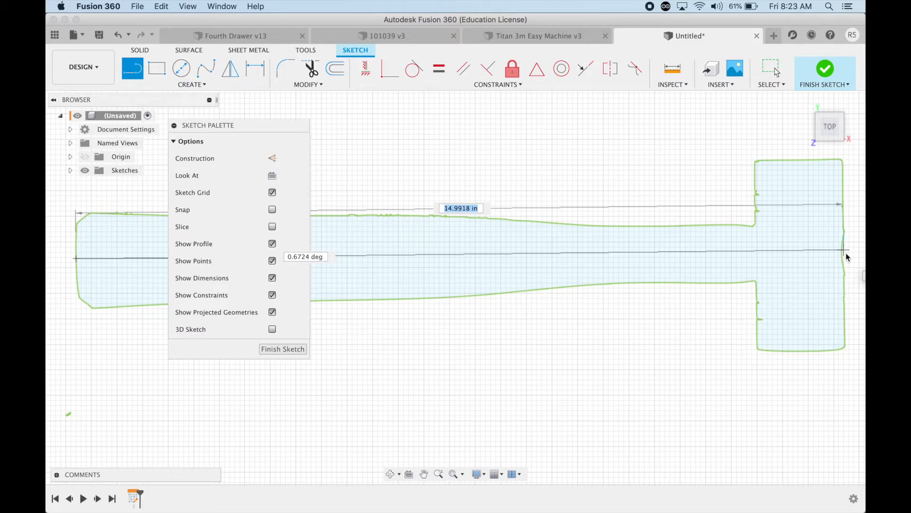
key("Escape")
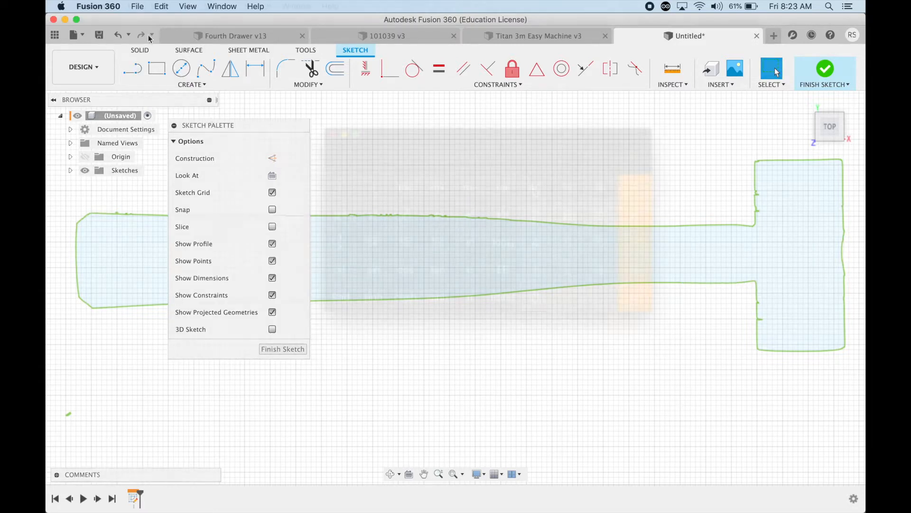
Calculate the SVG scale factor in Calculator by dividing 10.5 by 15, and close Calculator
left_click(538, 275)
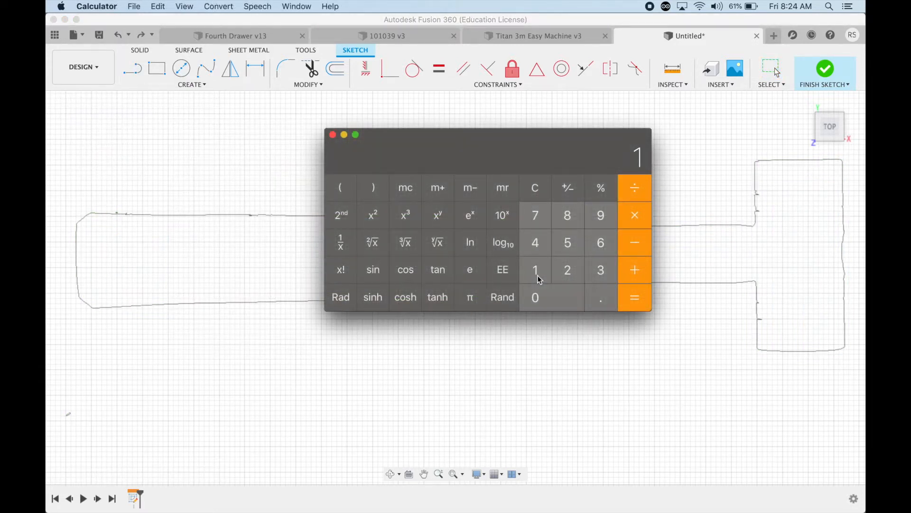
left_click(545, 303)
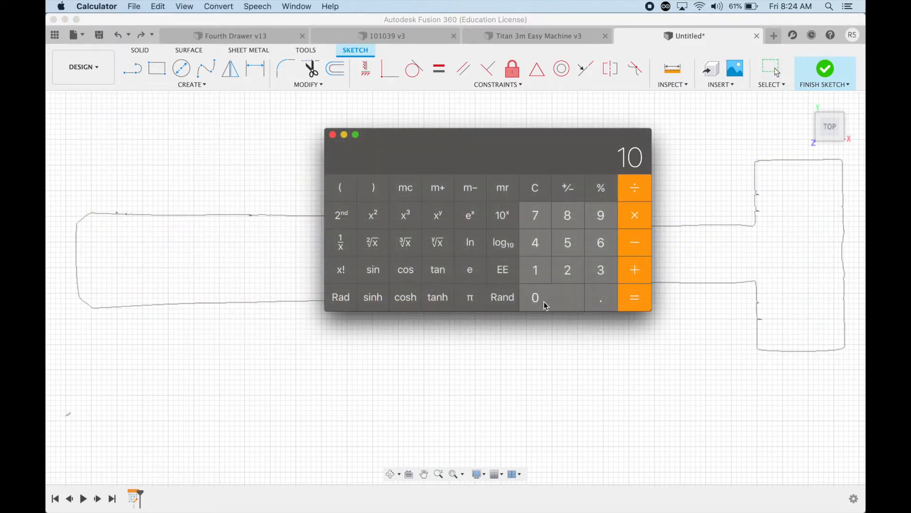
left_click(603, 302)
left_click(571, 242)
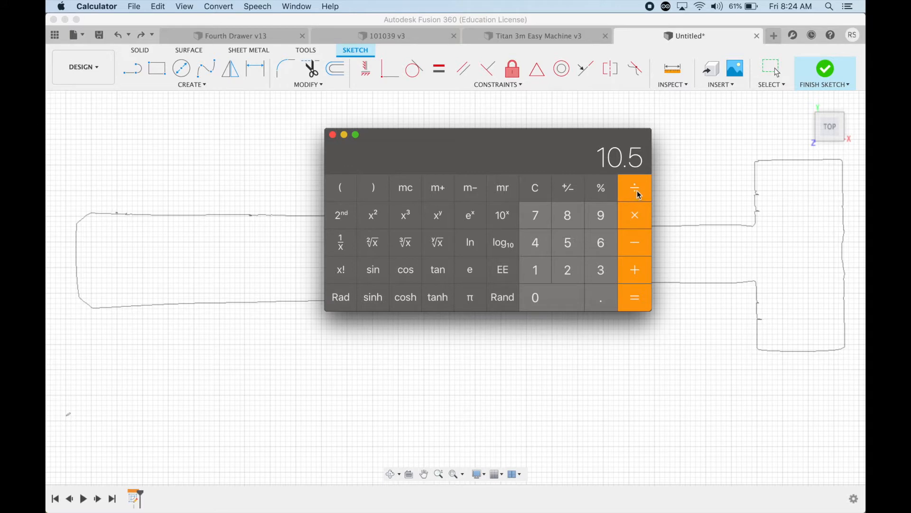
left_click(539, 276)
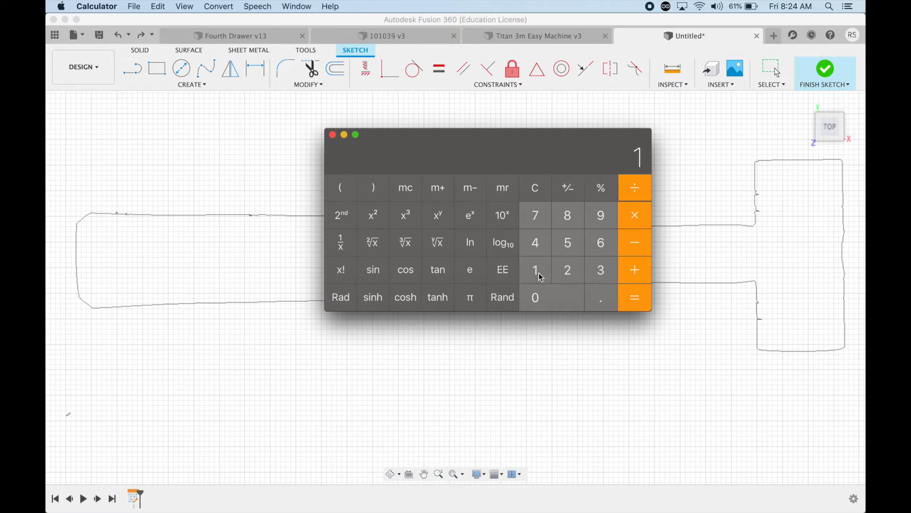
left_click(635, 301)
left_click(333, 135)
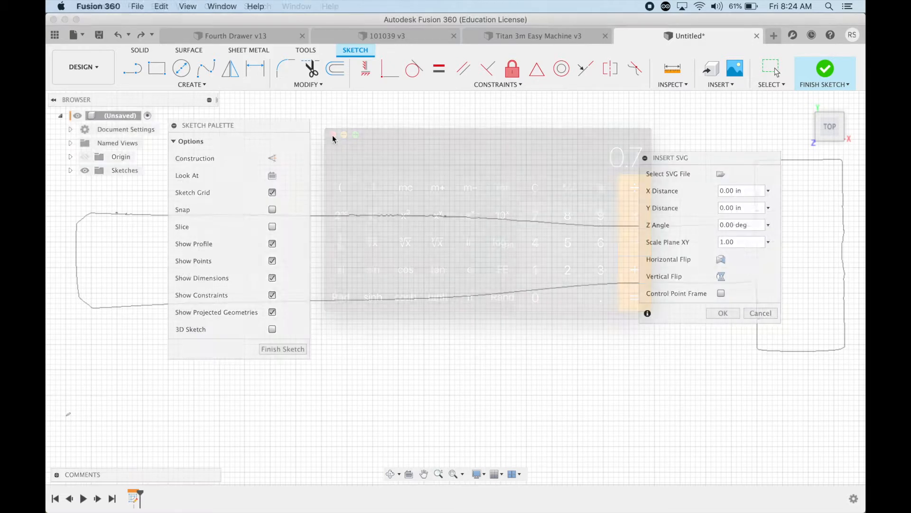
Insert the hammer SVG at a scale of 0.7 and check its length with a line starting at the handle end
type("0.7")
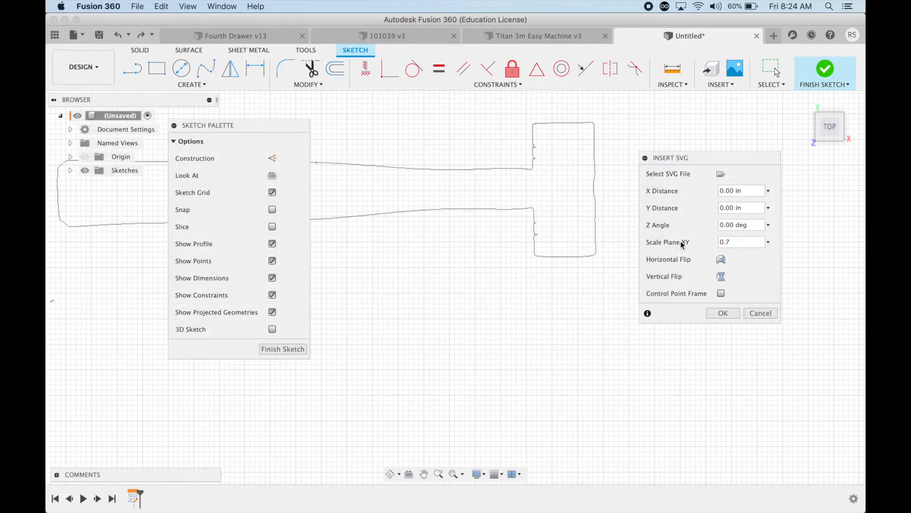
left_click(723, 313)
key("l")
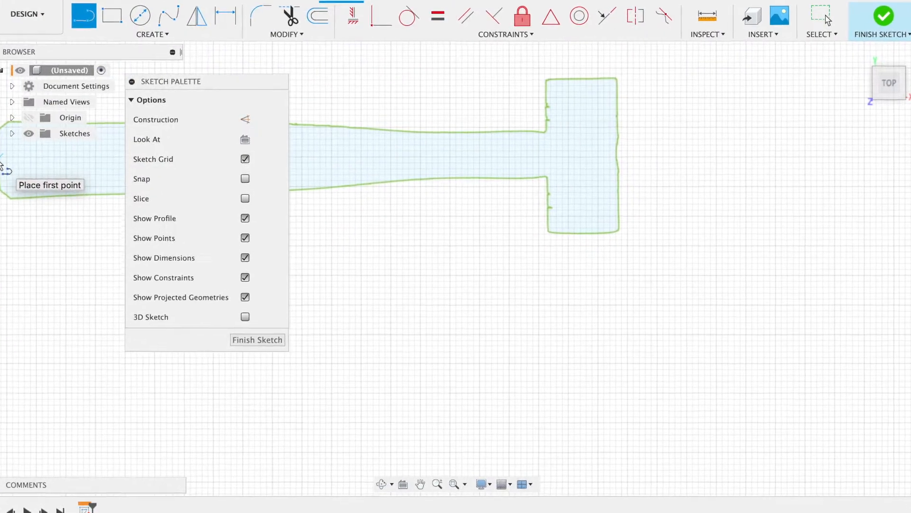
left_click(0, 161)
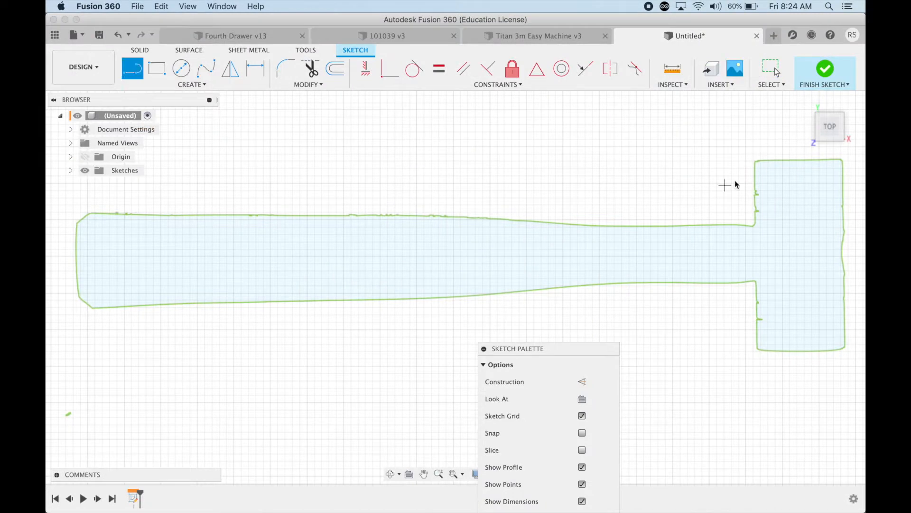
Draw a rectangle around the hammer head, 2.625 in tall and 1.25 in wide, with edges 0.01 in from the traced outline
key("r")
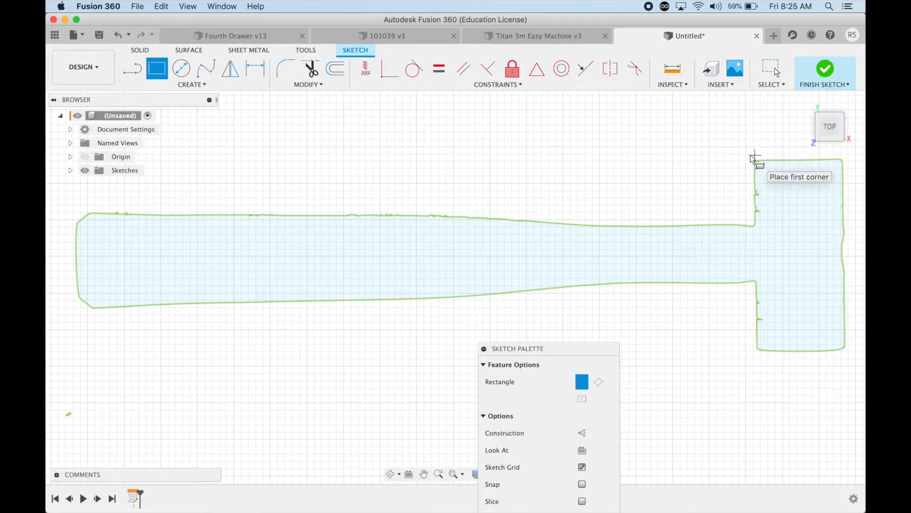
left_click(504, 475)
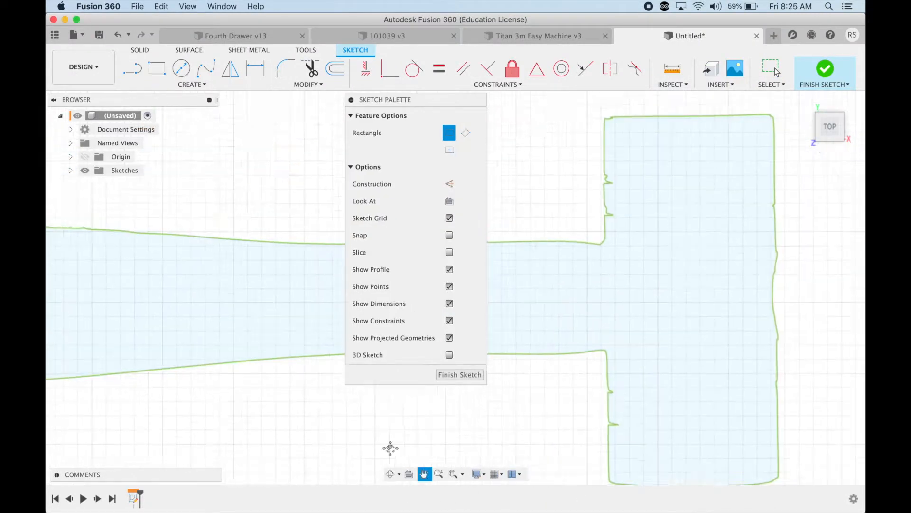
left_click(591, 98)
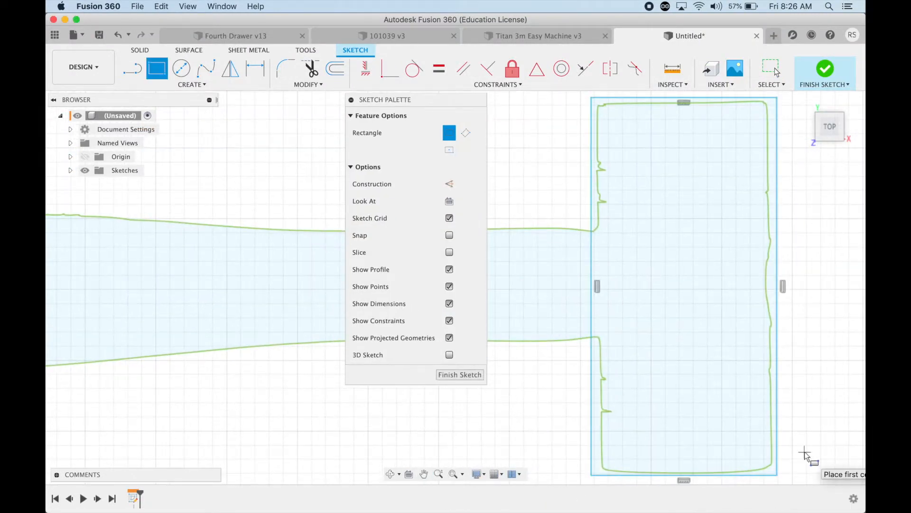
type("25")
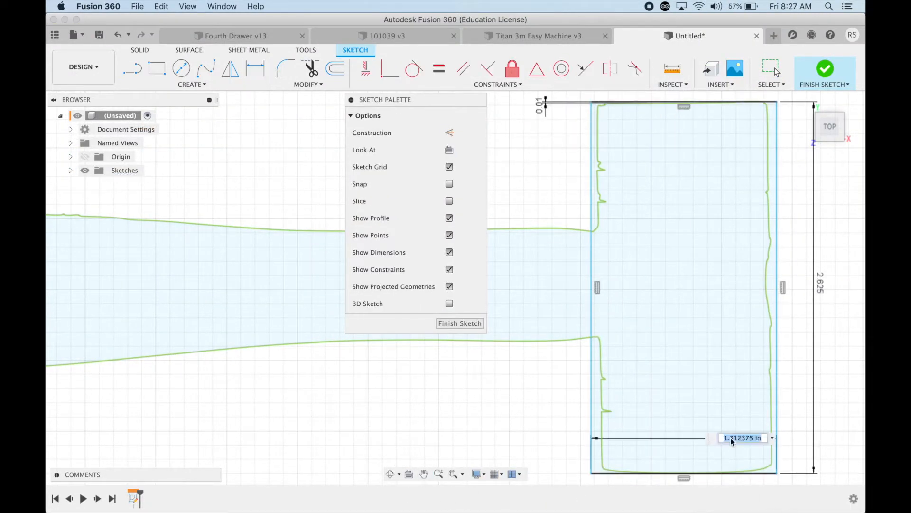
left_click(772, 369)
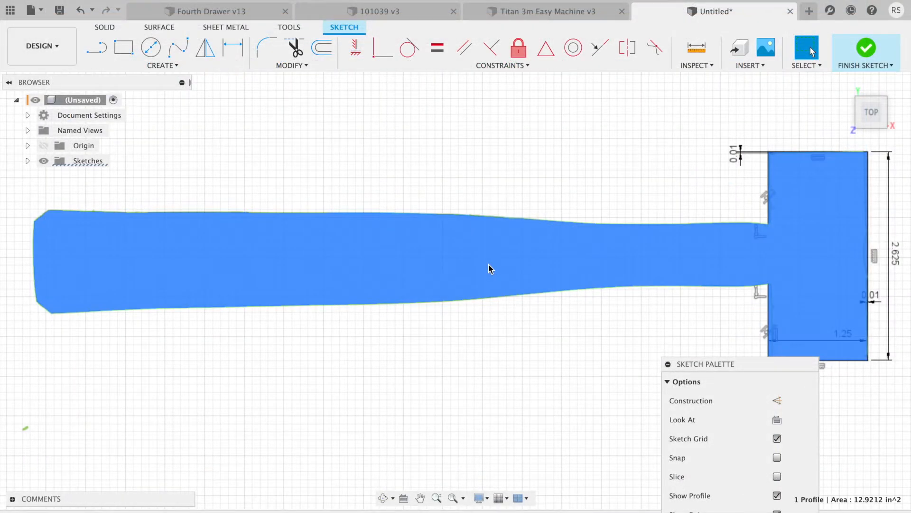
Extrude the complete hammer profile -0.625 in as a new body
right_click(491, 269)
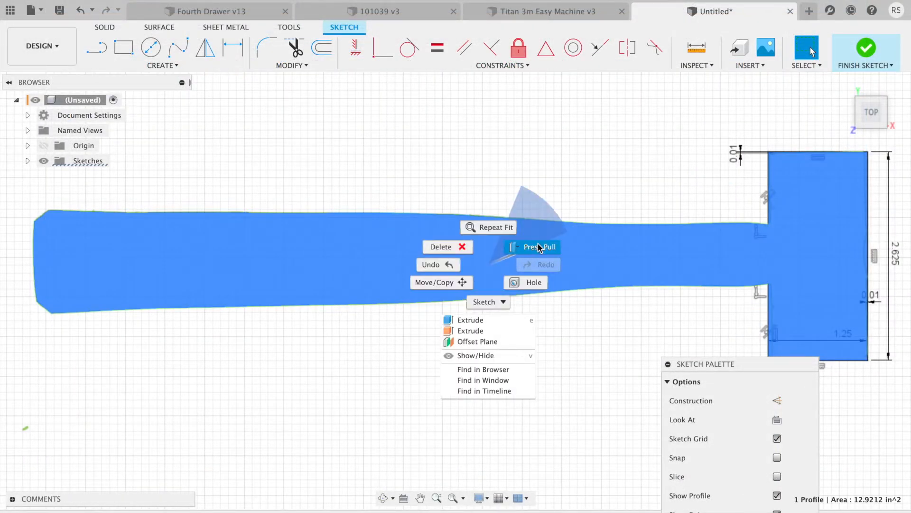
left_click(537, 247)
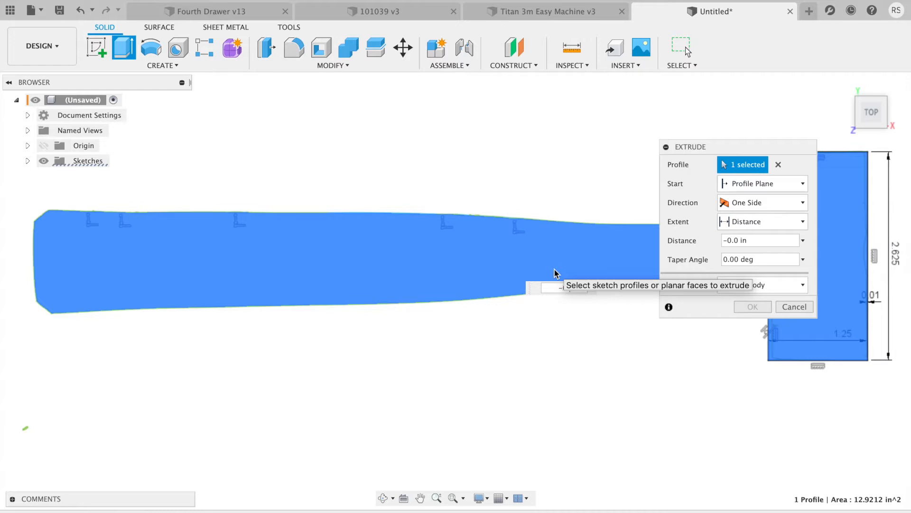
type("-0.625")
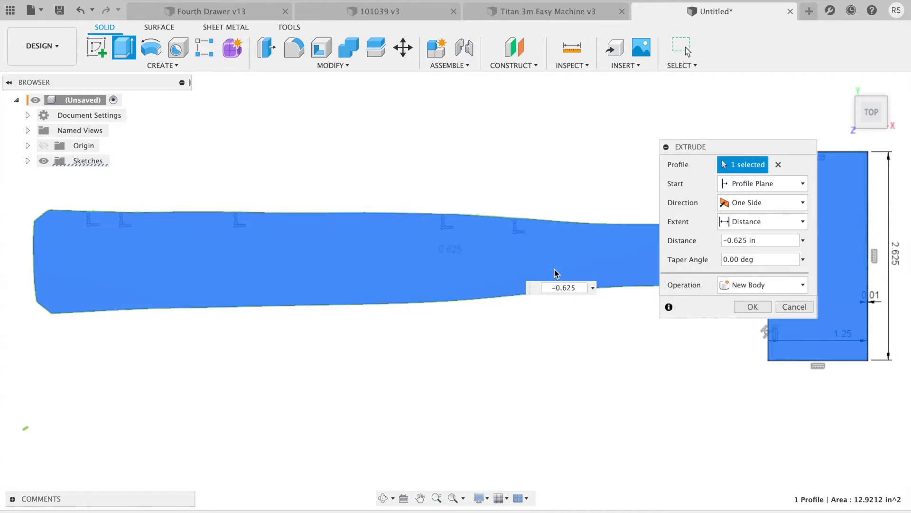
key("Return")
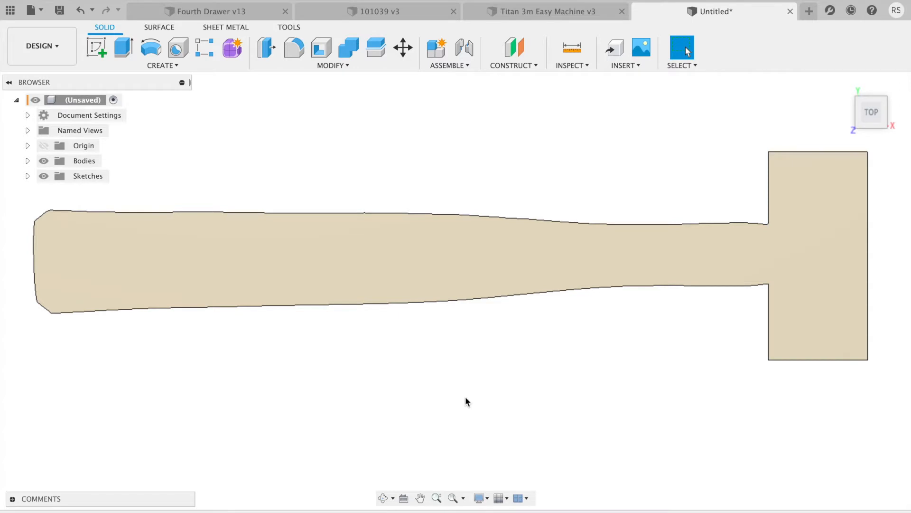
left_click(385, 498)
mouse_move(366, 449)
left_mouse_down()
mouse_move(366, 351)
mouse_move(395, 396)
mouse_move(394, 387)
left_mouse_up()
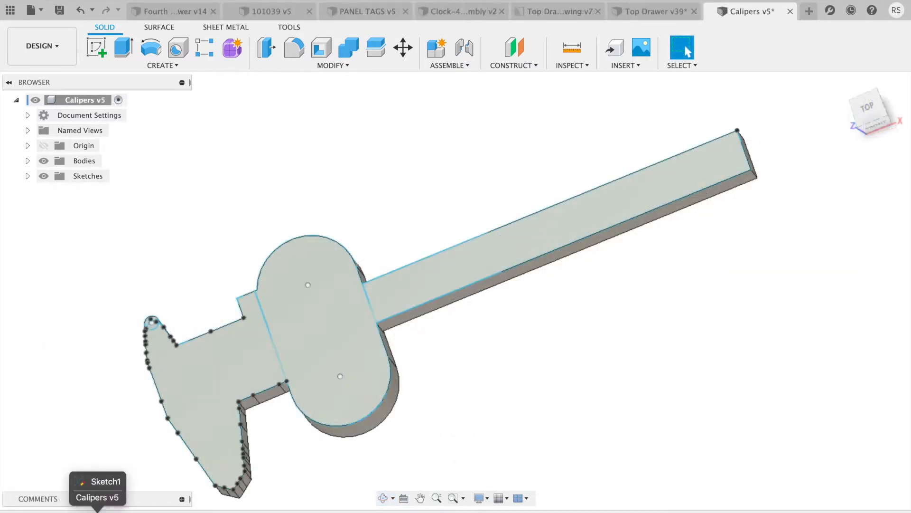
Open the calipers' Sketch1 for editing, examine the rounded finger-slot profile across the body, and finish the sketch
right_click(100, 511)
left_click(125, 396)
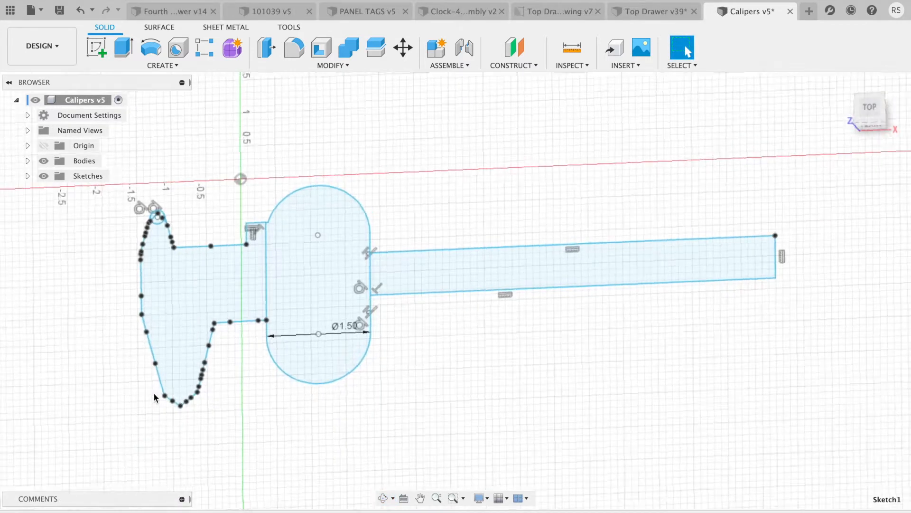
left_click(295, 360)
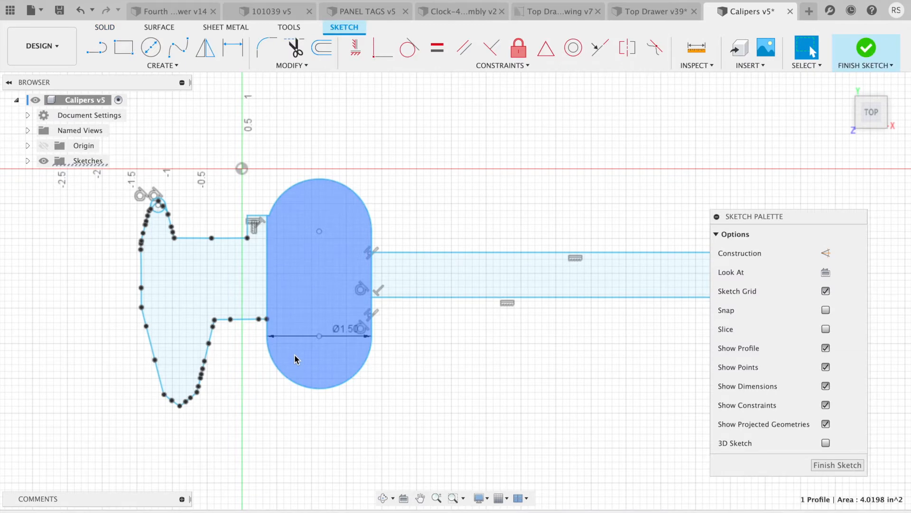
left_click(837, 465)
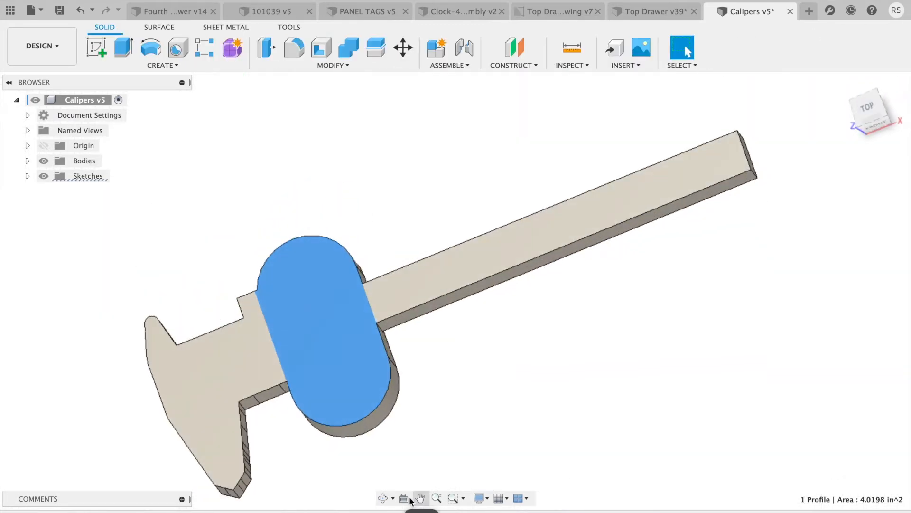
left_click(383, 497)
left_click_drag(465, 429, 453, 4)
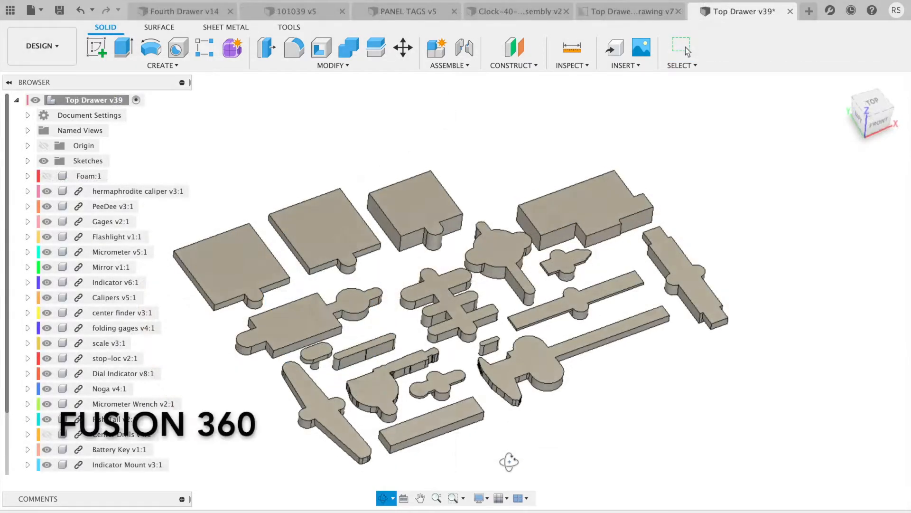
Show the Foam component and hide the tool components from hermaphrodite caliper through Calipers
left_click_drag(509, 462, 503, 47)
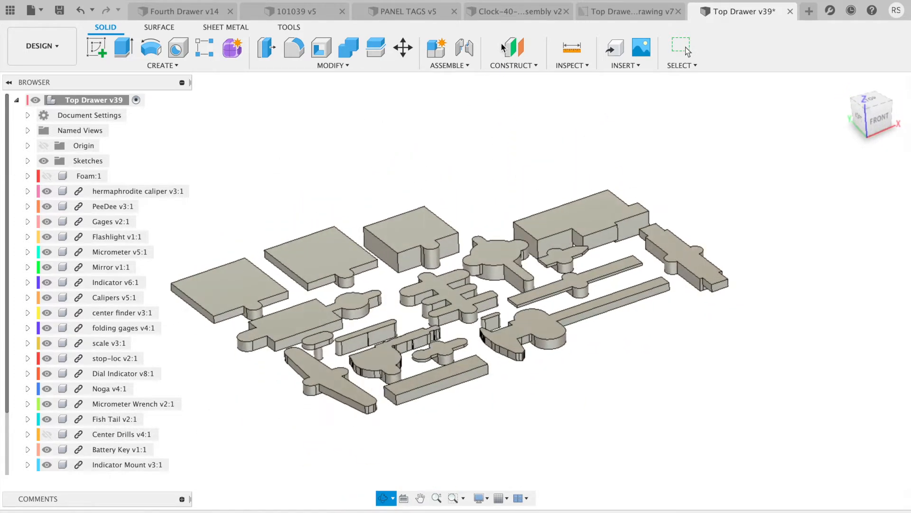
left_click(46, 176)
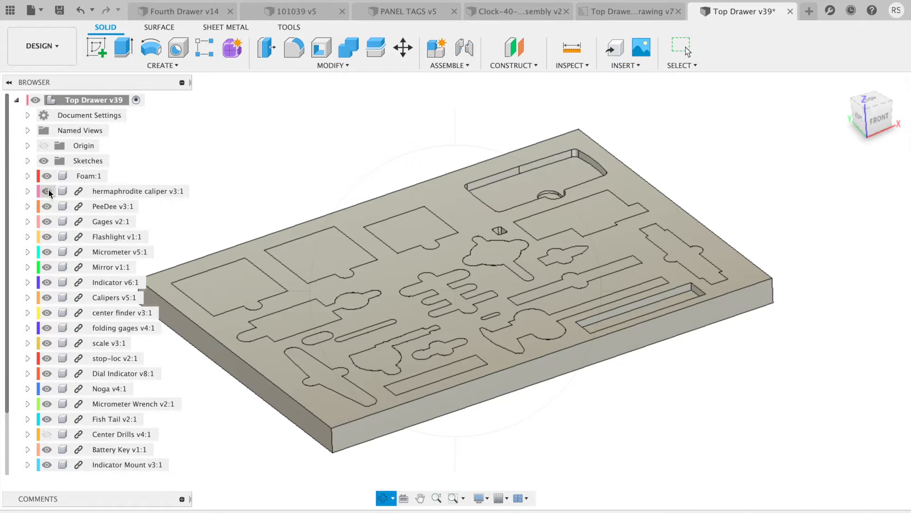
left_click(46, 191)
left_click(46, 206)
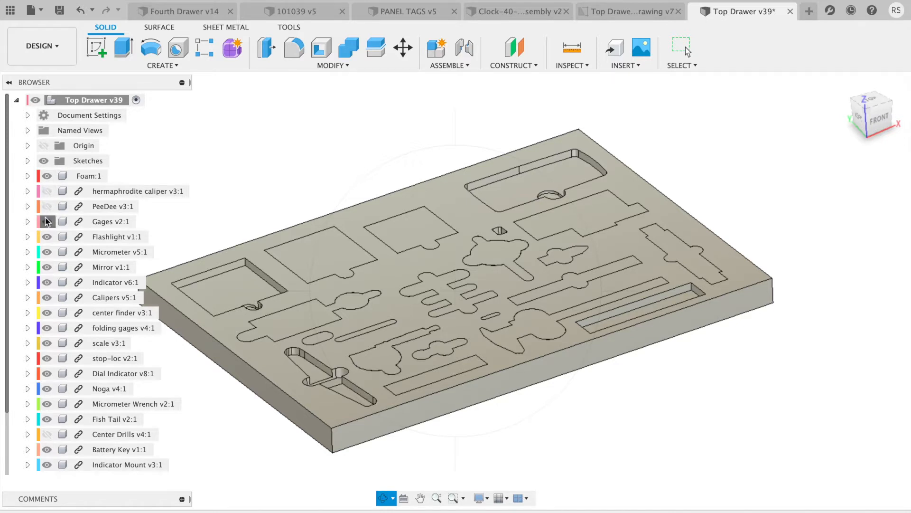
left_click(47, 221)
left_click(46, 237)
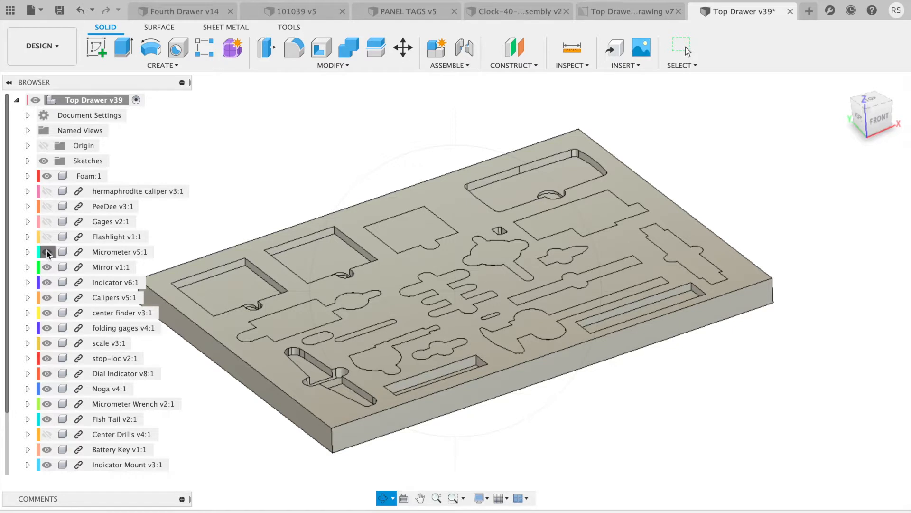
left_click(46, 251)
left_click(48, 267)
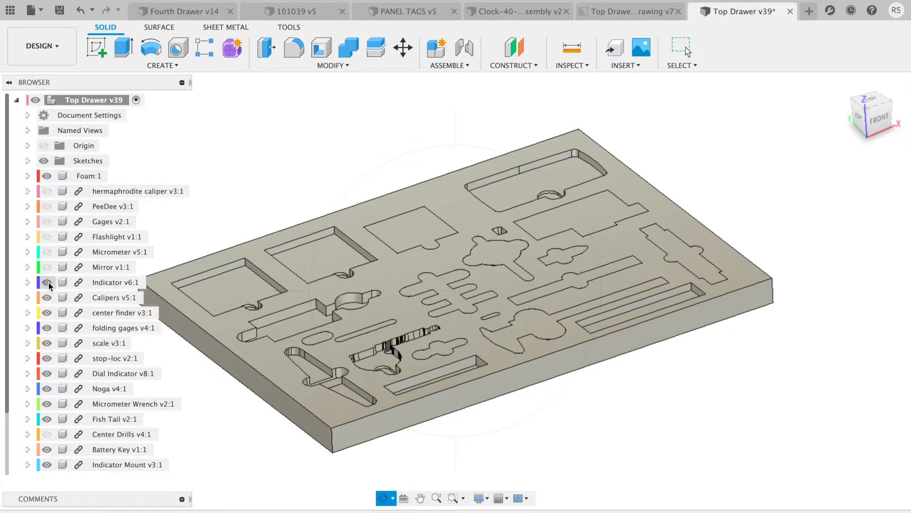
left_click(48, 297)
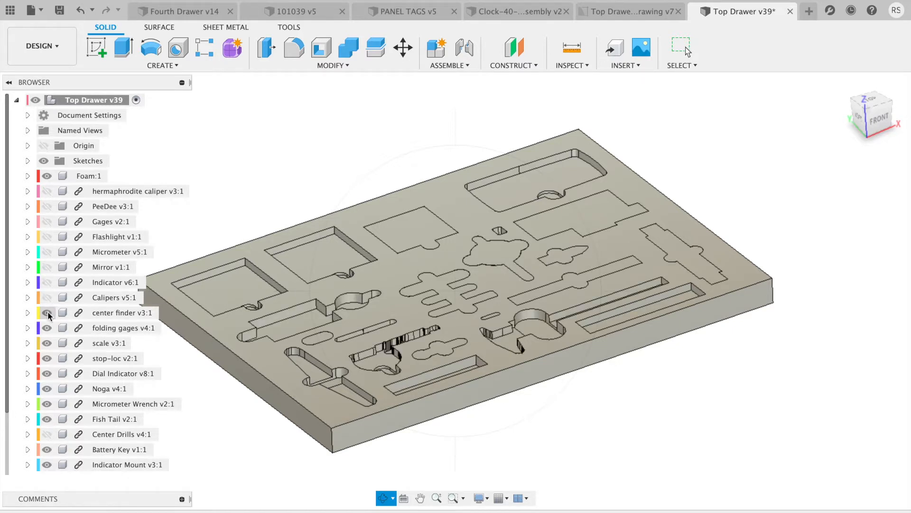
Hide the remaining tool components from center finder through Indicator Mount and examine the pockets in the foam
left_click(47, 313)
left_click(47, 328)
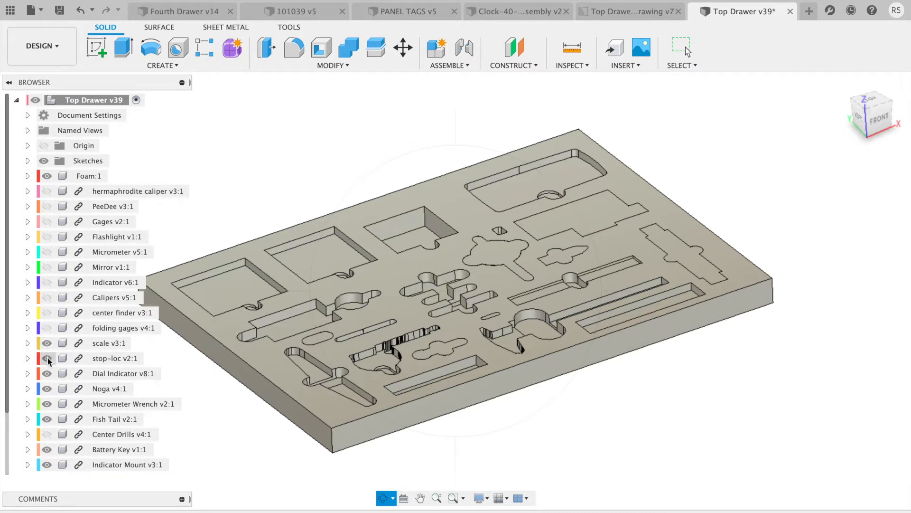
left_click(47, 359)
left_click(47, 343)
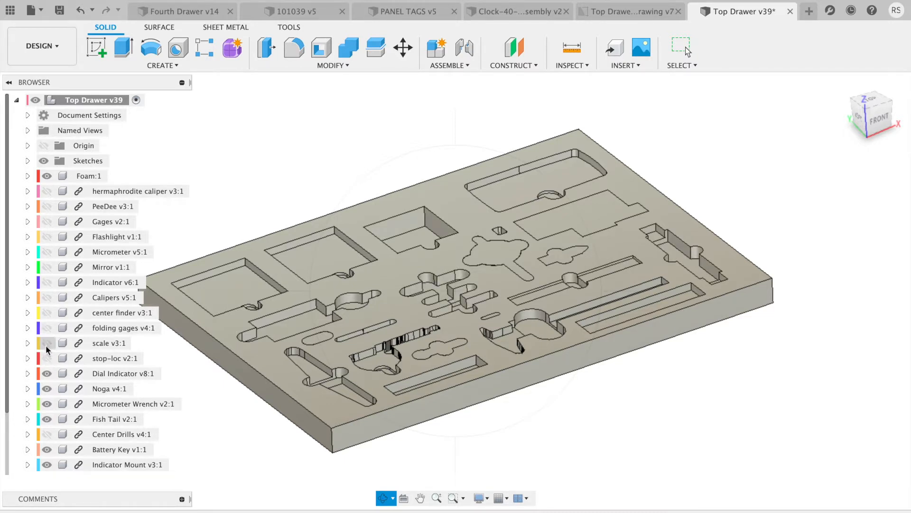
left_click(47, 373)
left_click(47, 389)
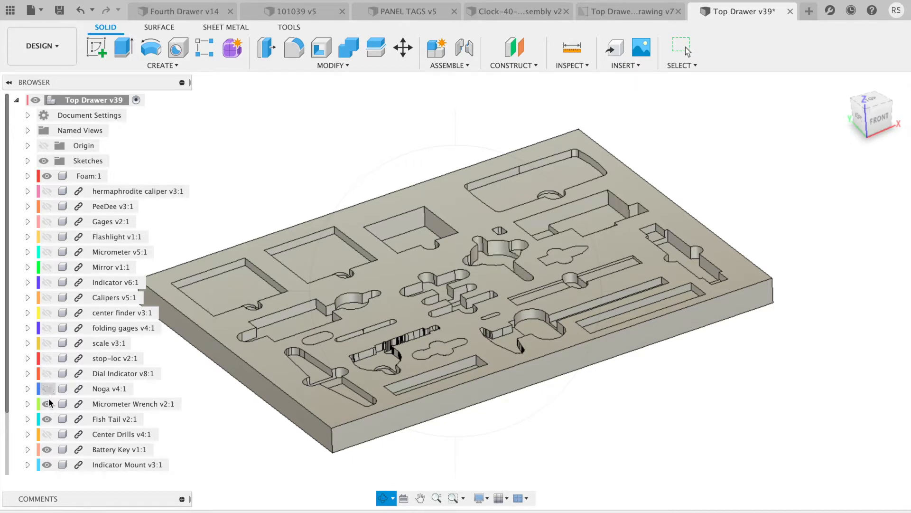
left_click(47, 404)
left_click(47, 419)
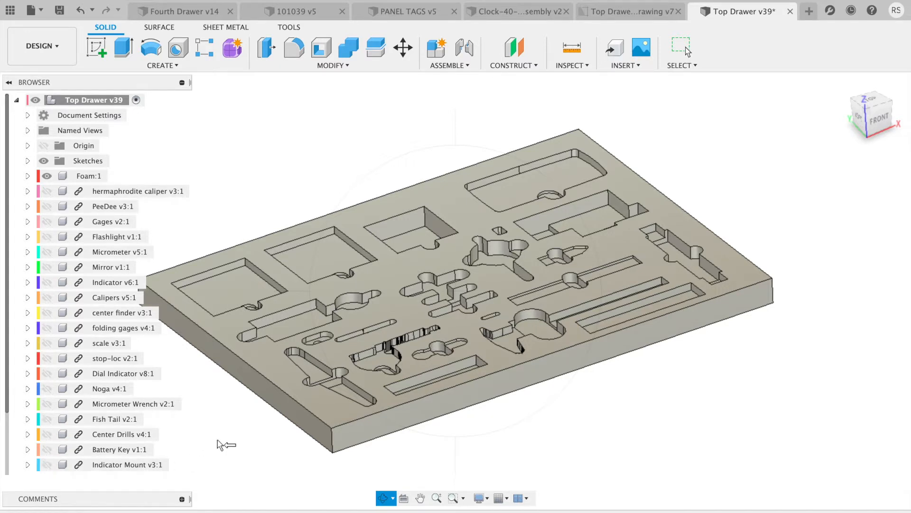
mouse_move(349, 471)
left_mouse_down()
mouse_move(350, 496)
mouse_move(369, 395)
mouse_move(372, 403)
mouse_move(351, 371)
mouse_move(359, 367)
left_mouse_up()
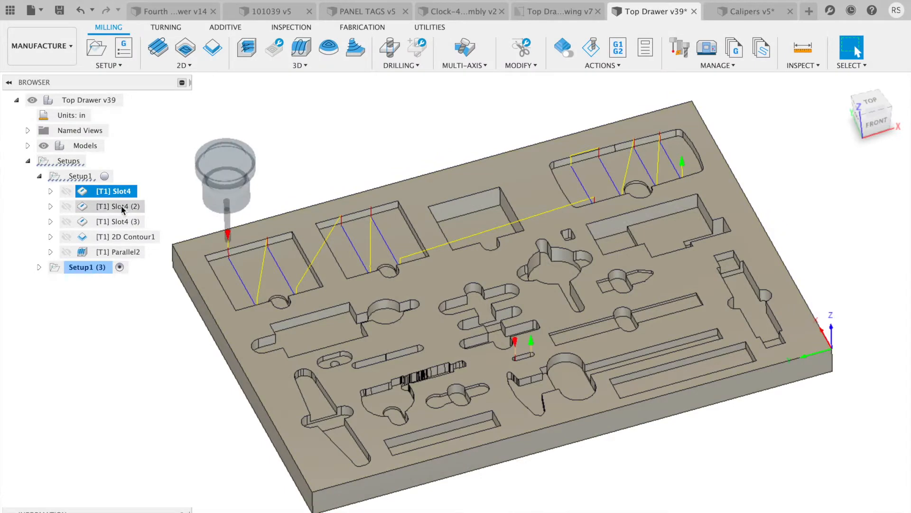
Examine the Slot4 (2), Slot4 (3), 2D Contour1 and Parallel2 toolpaths of Setup1 one after another
left_click(122, 208)
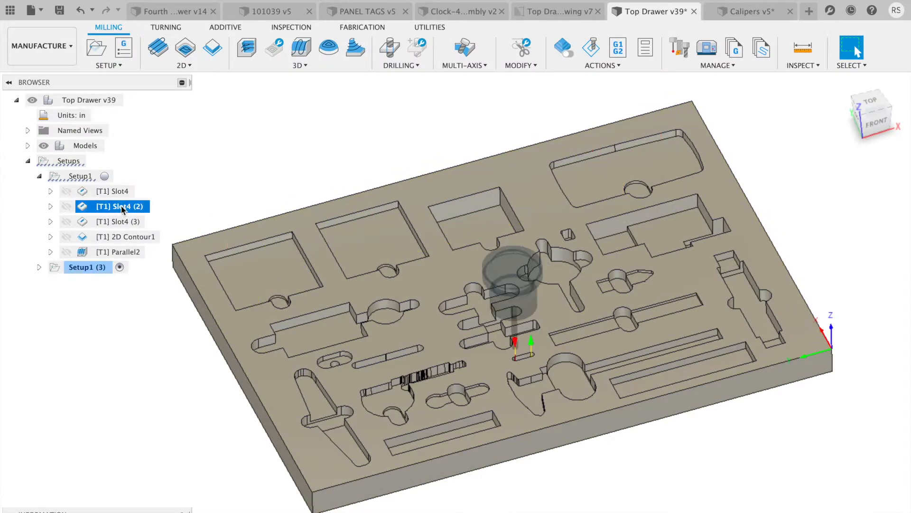
left_click(121, 222)
left_click(119, 237)
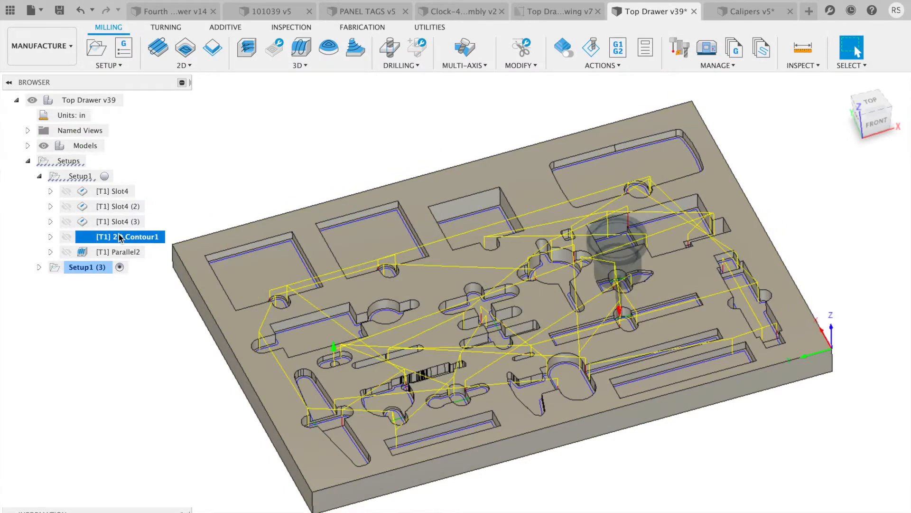
left_click(121, 252)
Simulate the complete Setup1 machining sequence and play it back on the foam model
left_click(80, 176)
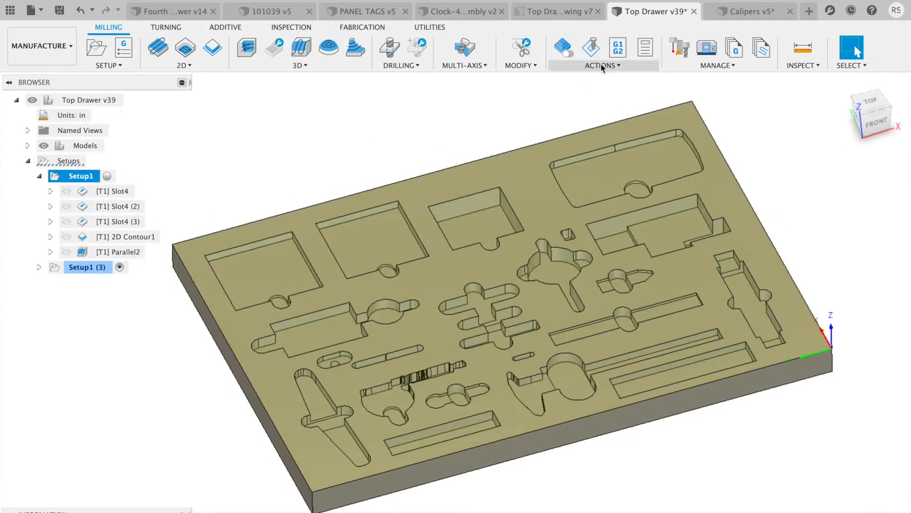
left_click(591, 47)
left_click_drag(750, 155, 867, 279)
left_click(456, 481)
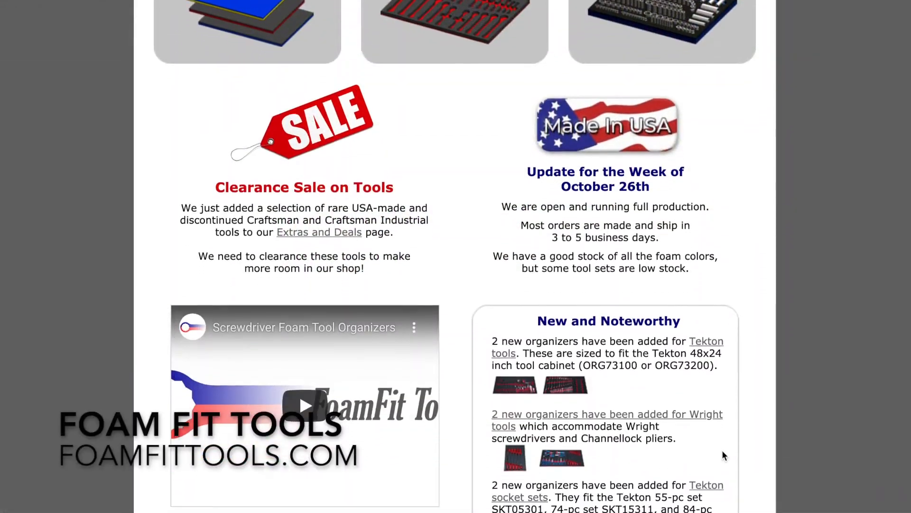
Look through the FoamFit Tools home page from the new organizer announcements to the foam construction details
scroll(723, 452, "down", 12)
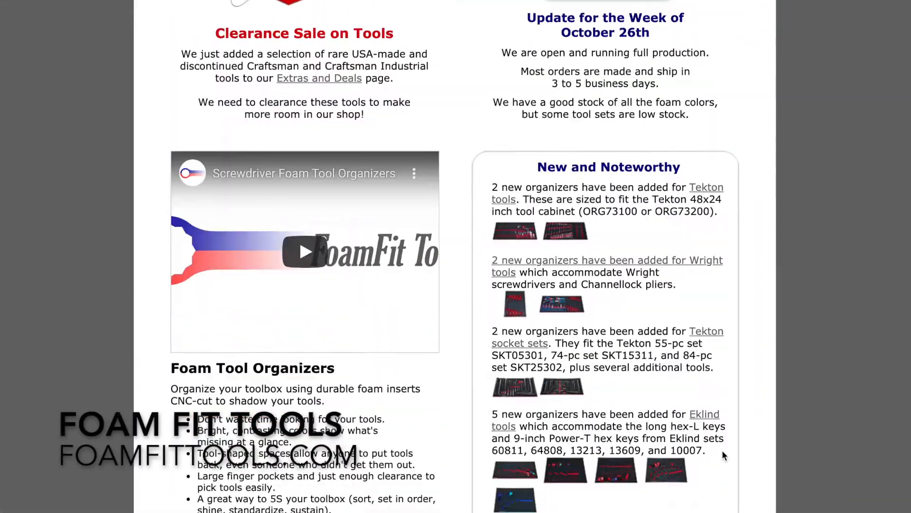
scroll(722, 450, "down", 14)
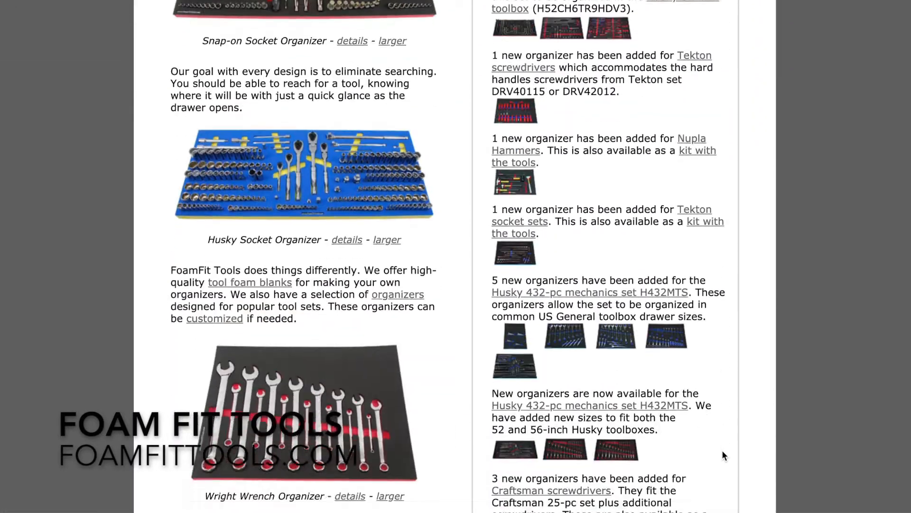
scroll(722, 450, "down", 16)
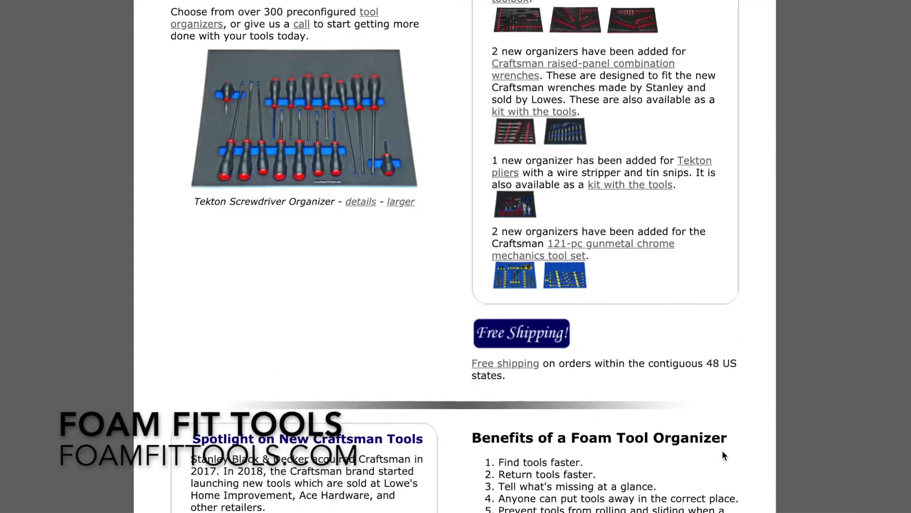
scroll(722, 450, "down", 6)
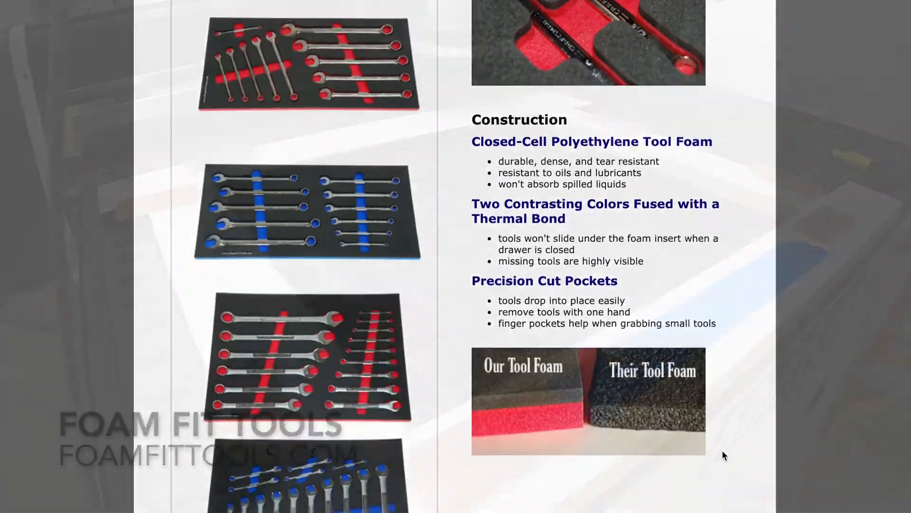